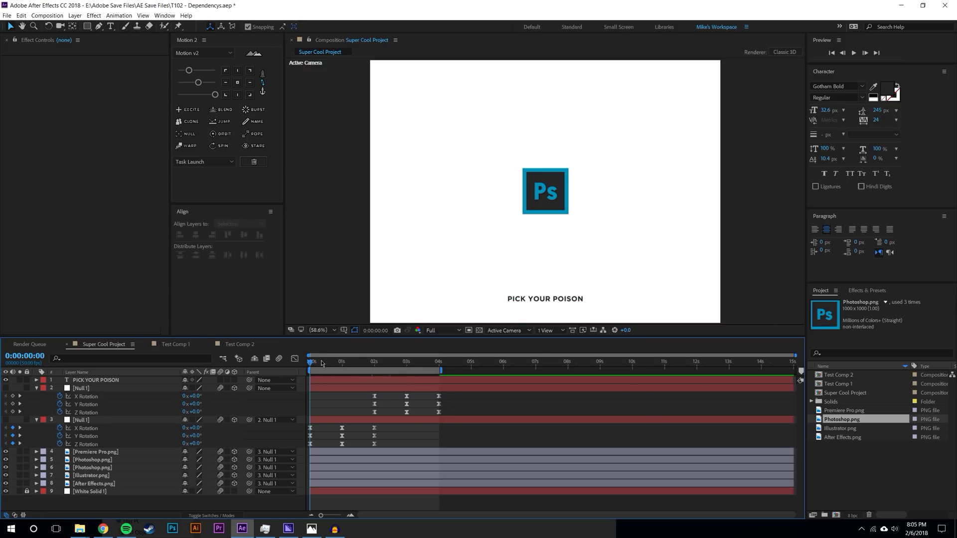
- Scrub and play back the Super Cool Project comp to preview the rotating logo cube
drag(317, 363, 332, 381)
key(space)
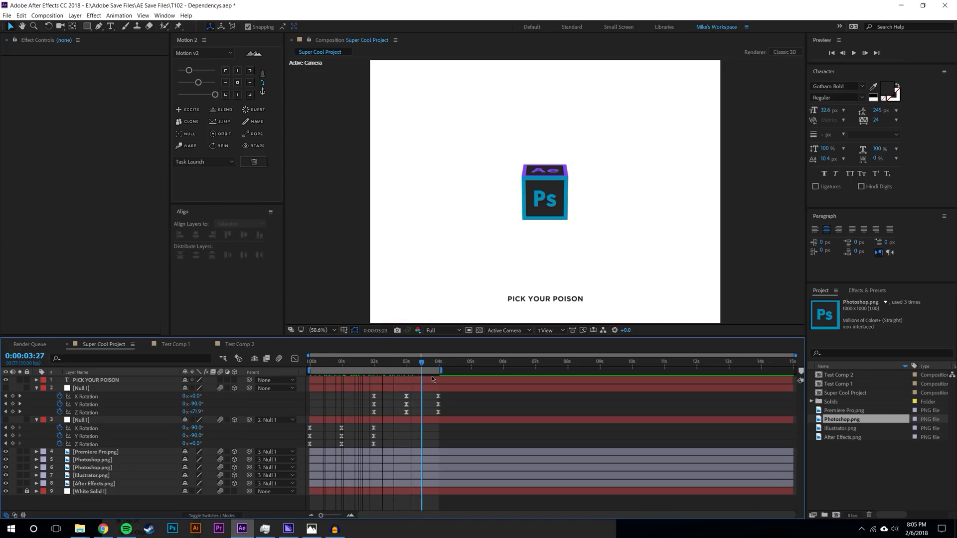
click(854, 52)
click(854, 53)
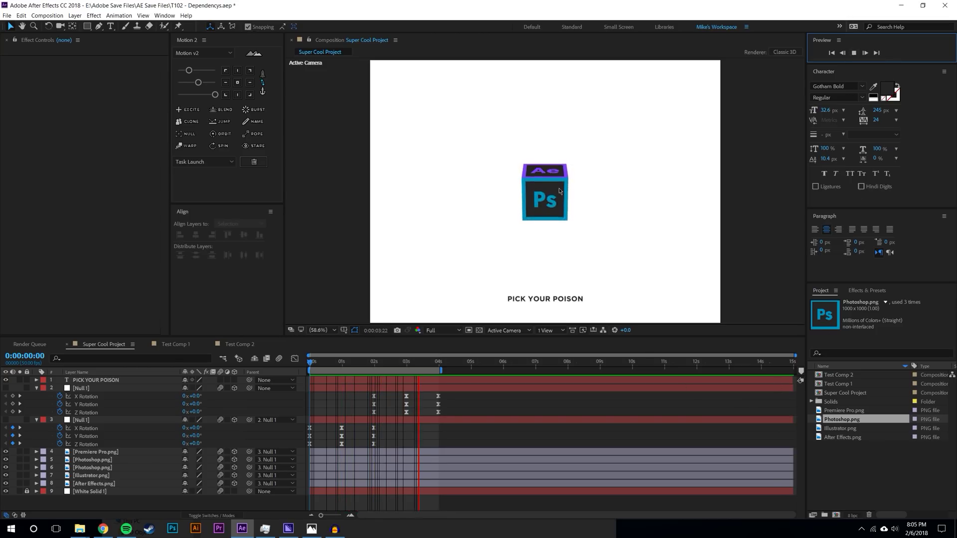
click(822, 450)
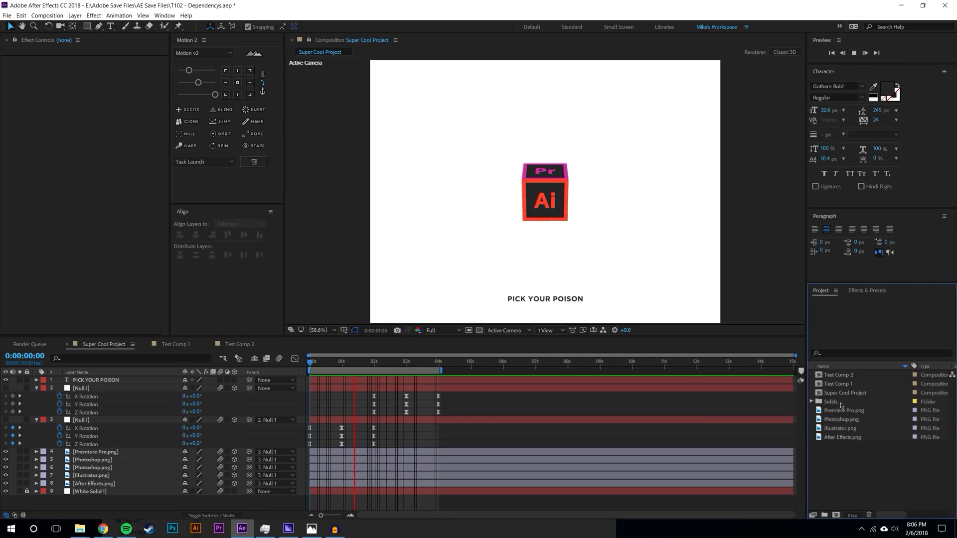
- Open the Desktop's Objects folder beside After Effects and select the four logo PNG files
mouse_move(80, 529)
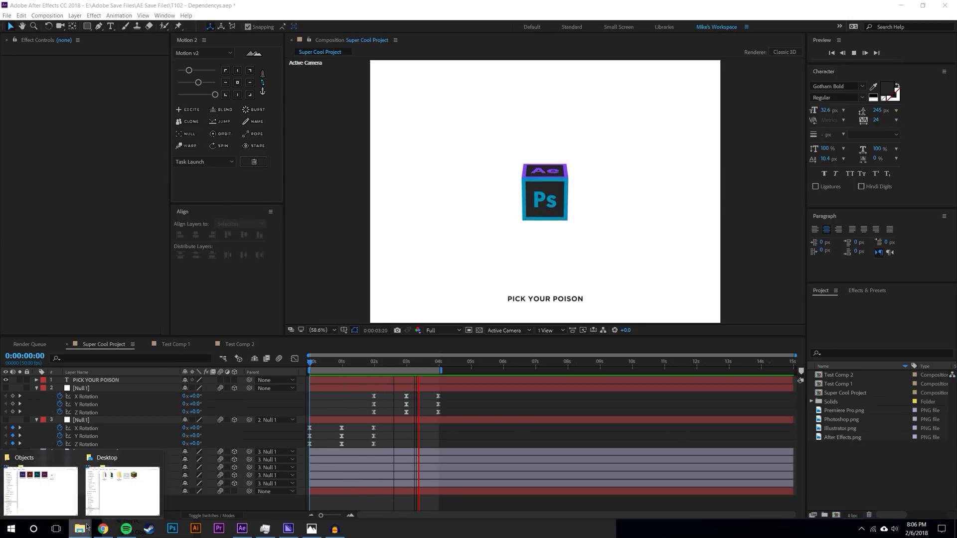
click(59, 491)
drag(390, 302, 406, 196)
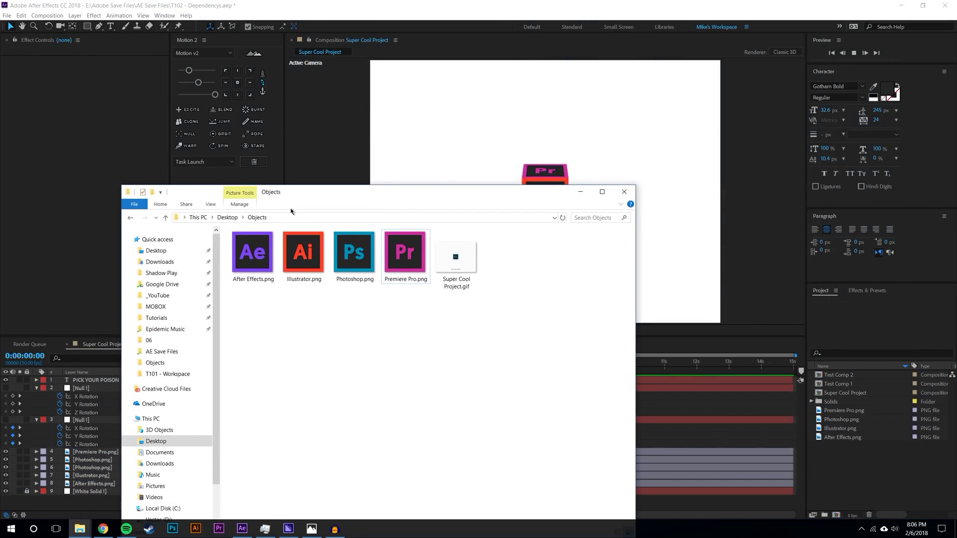
click(225, 217)
double_click(406, 254)
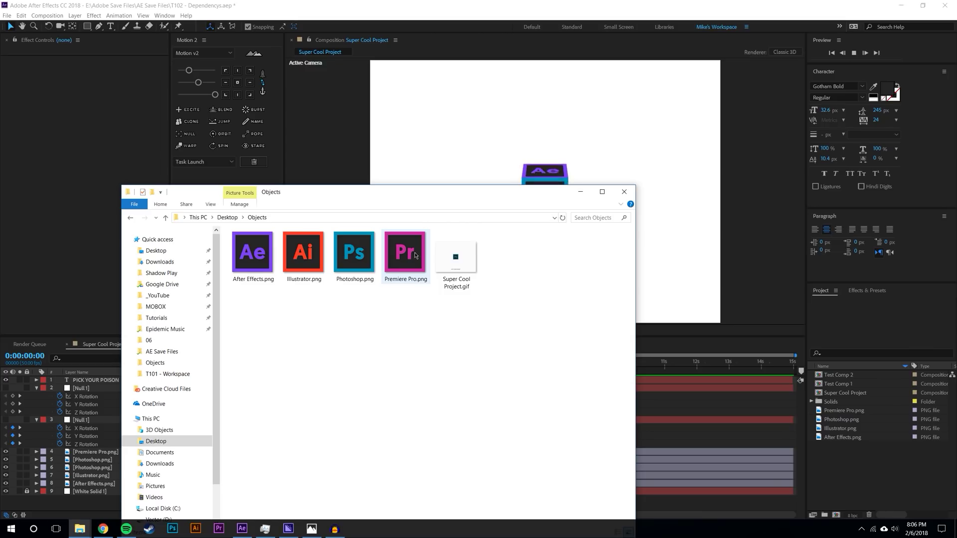
drag(432, 196, 407, 374)
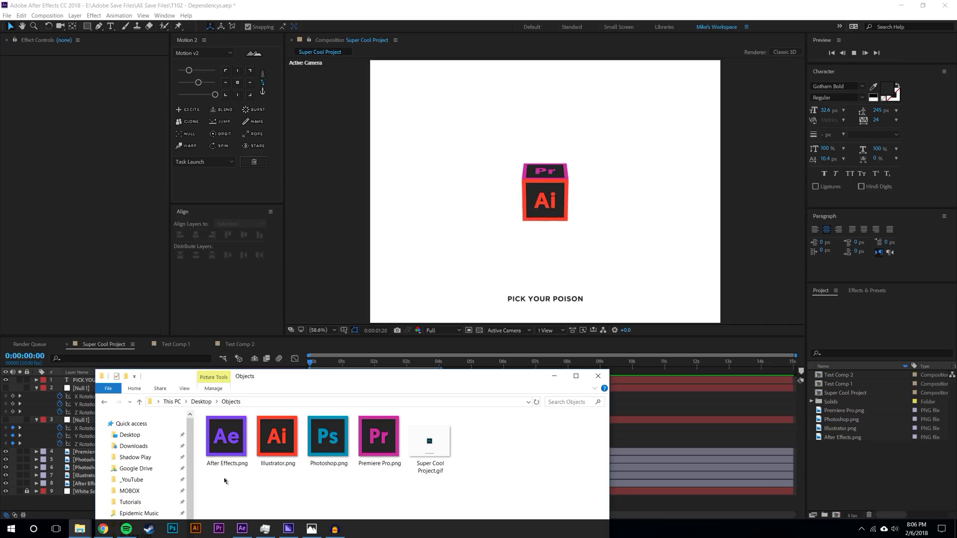
drag(223, 477, 391, 447)
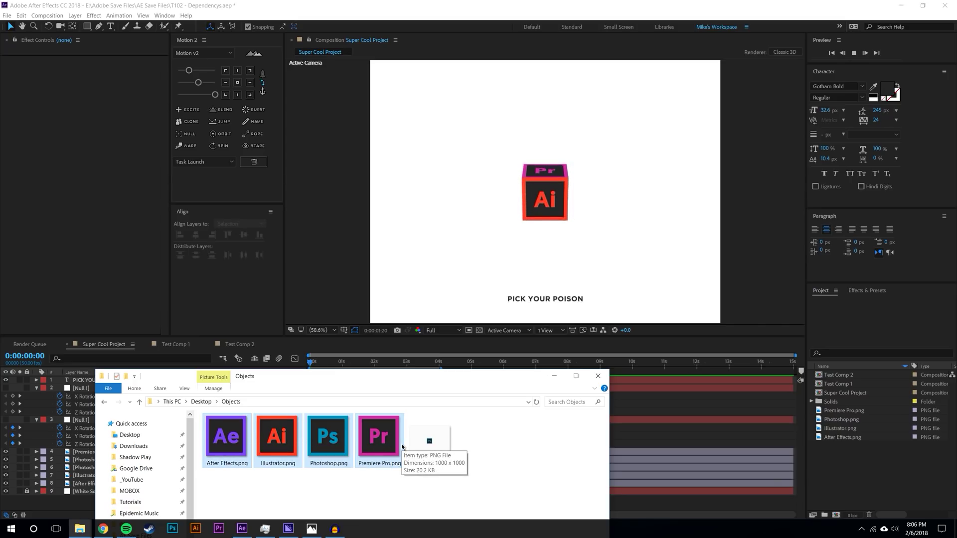
- Delete the four logo PNGs and acknowledge After Effects' three missing-file warnings
key(Delete)
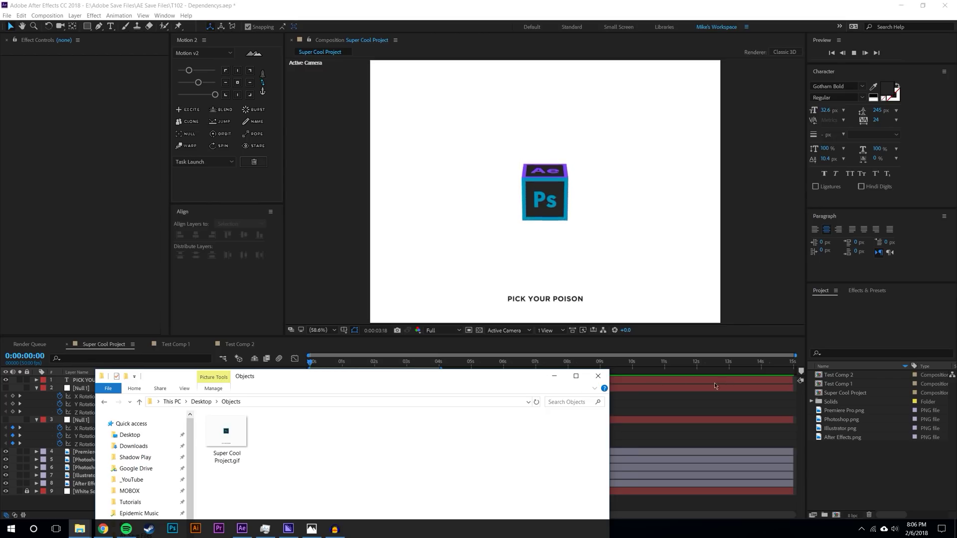
click(566, 346)
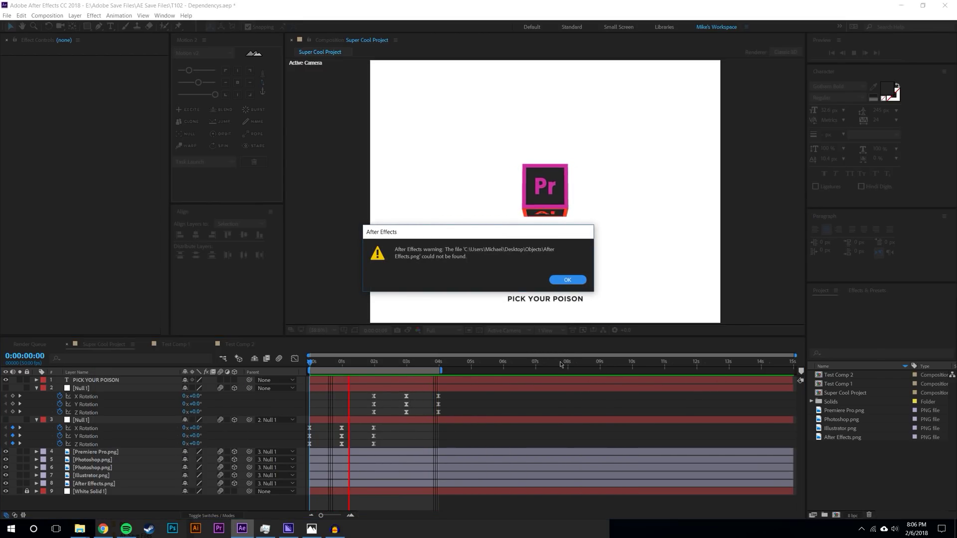
click(560, 280)
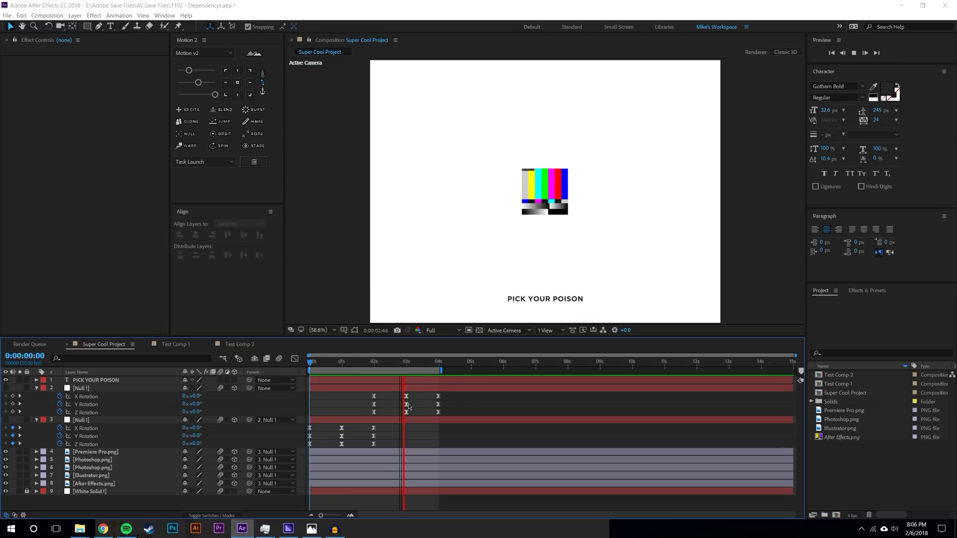
click(569, 282)
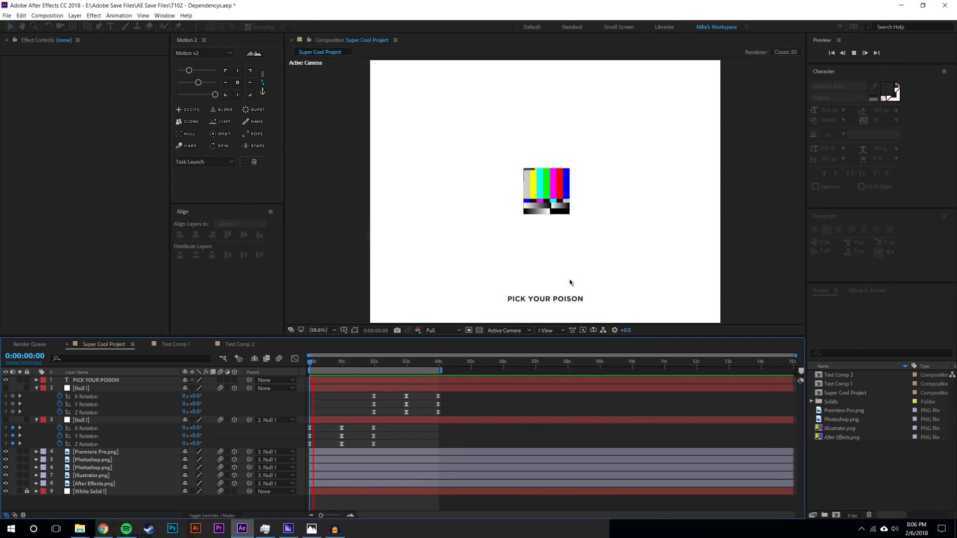
click(569, 279)
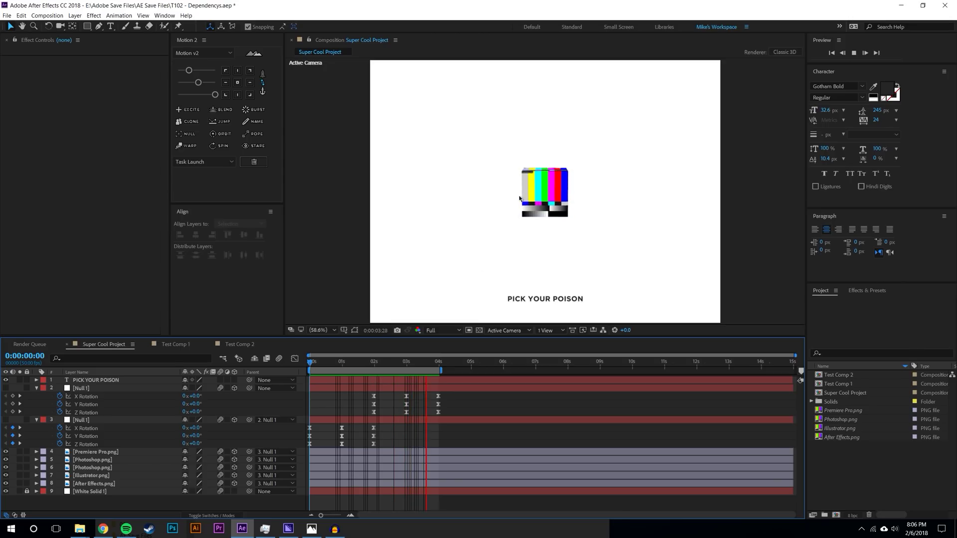
- Check the missing Photoshop.png footage's options, then undo the deletion of the four logo PNGs
right_click(847, 420)
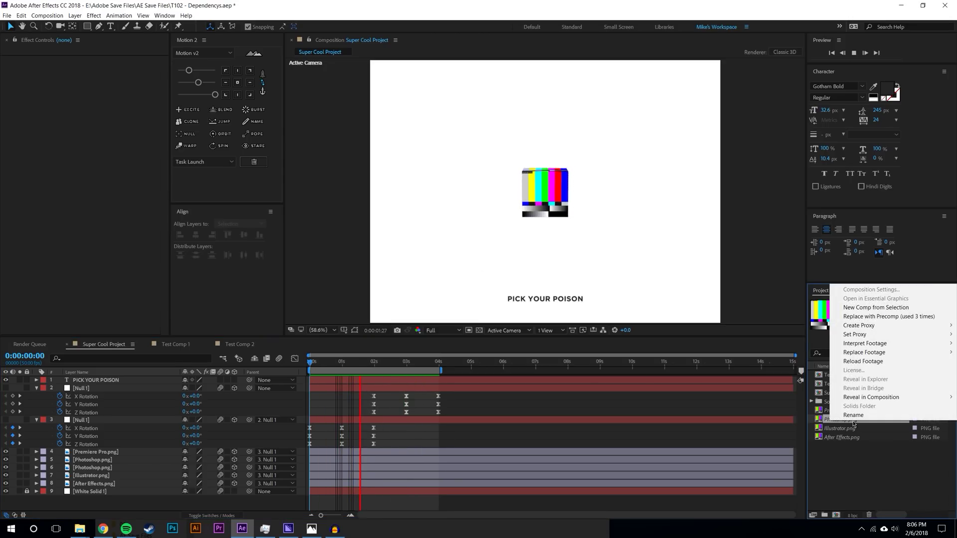
mouse_move(863, 358)
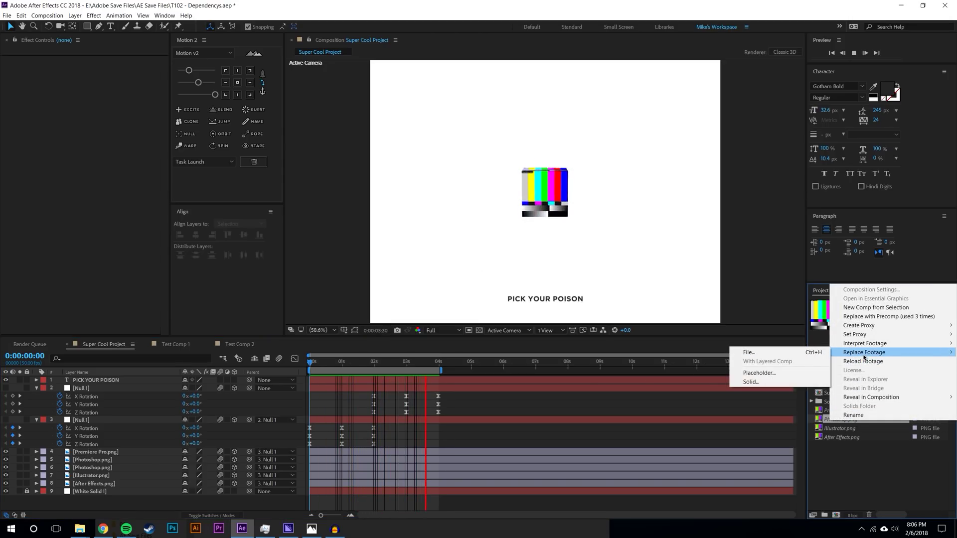
click(745, 350)
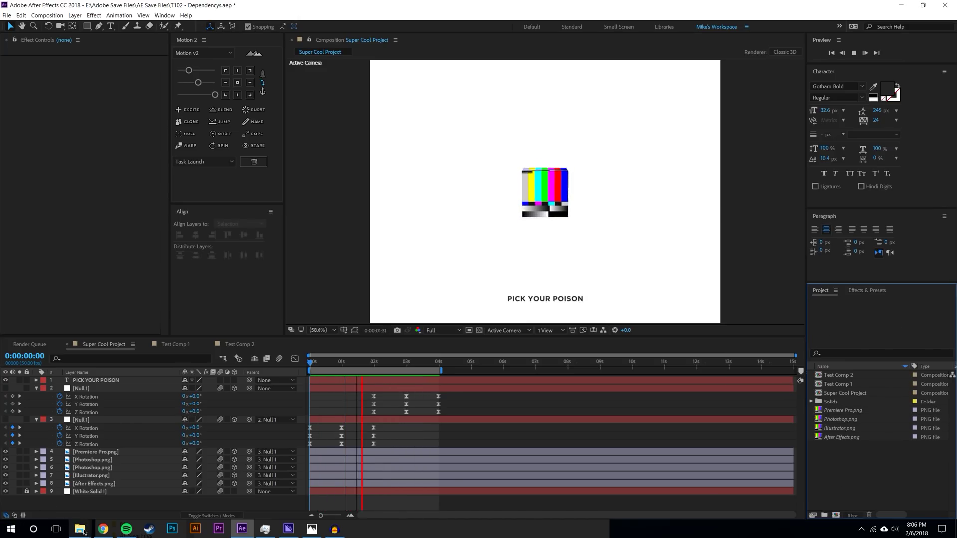
mouse_move(80, 529)
click(30, 489)
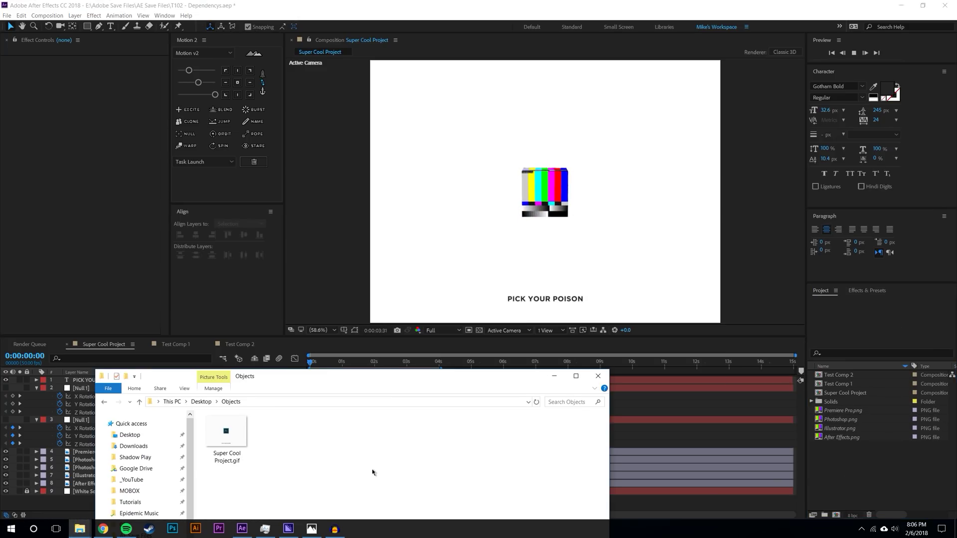
key(ctrl+v)
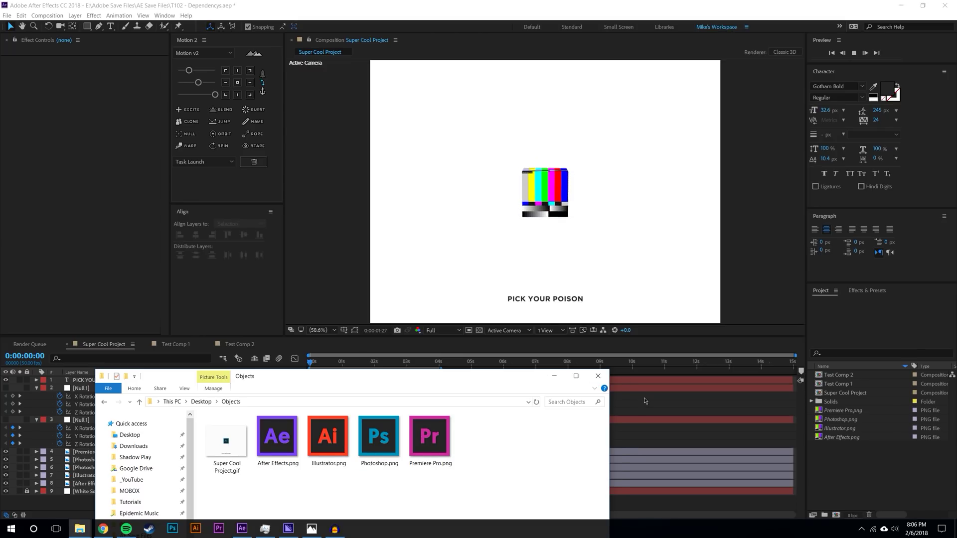
- Reload the Premiere Pro.png footage from disk so the cube shows its logos again
click(448, 364)
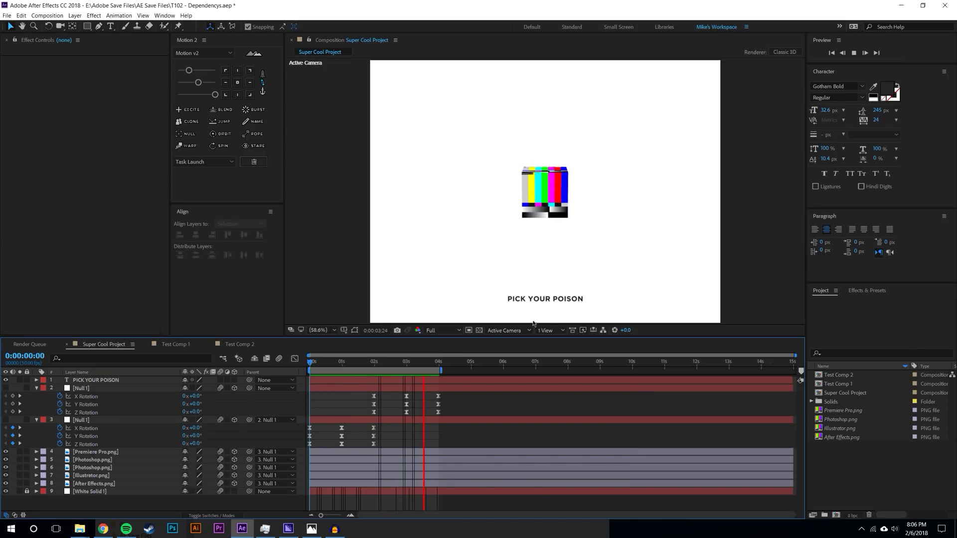
right_click(842, 410)
click(856, 380)
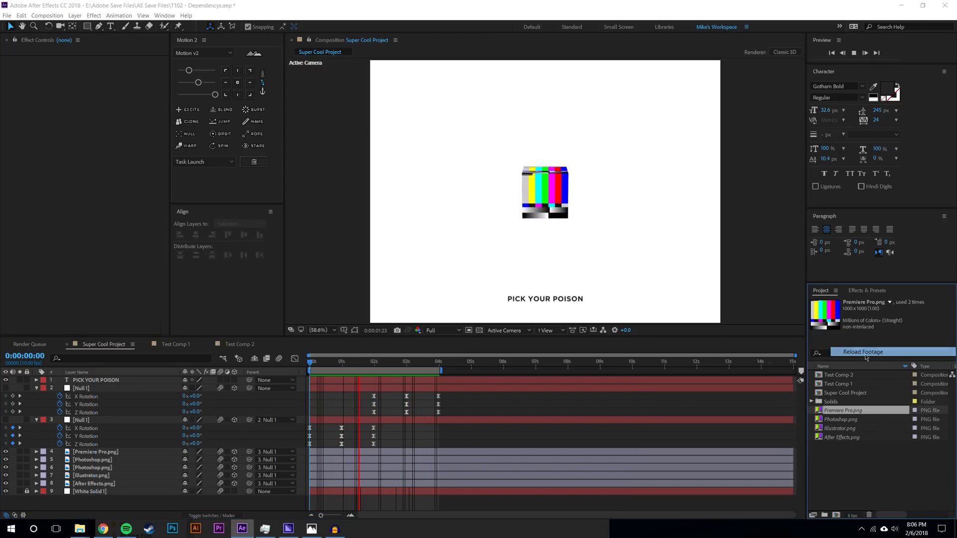
key(Return)
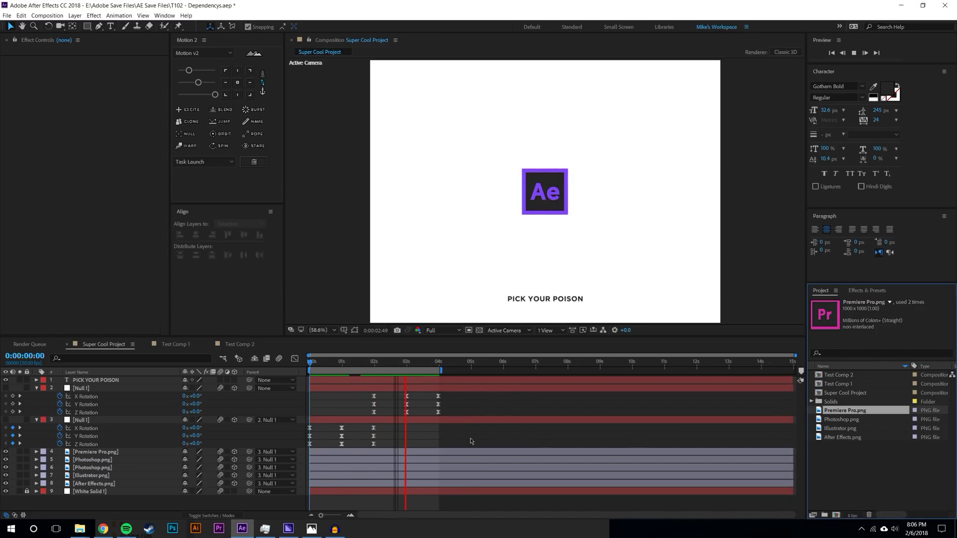
click(338, 364)
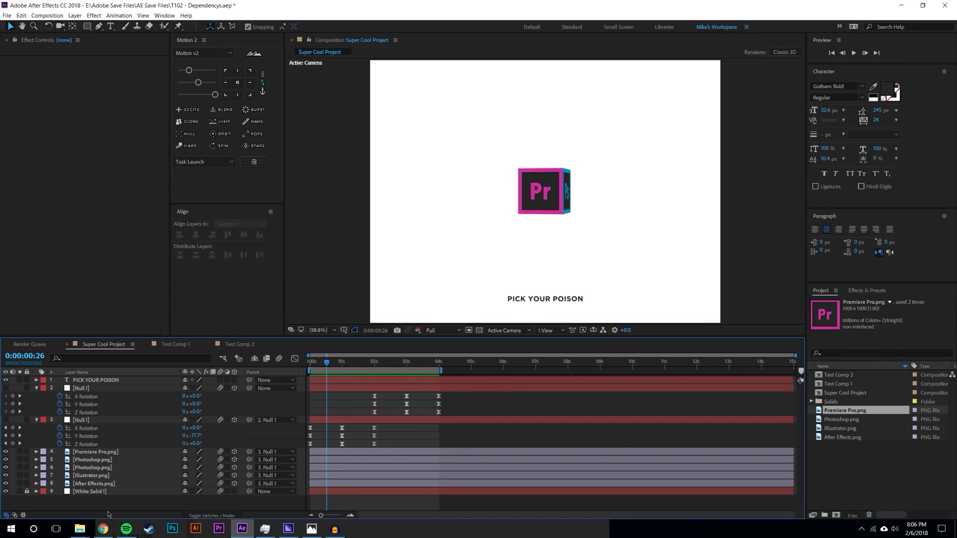
mouse_move(80, 529)
click(43, 486)
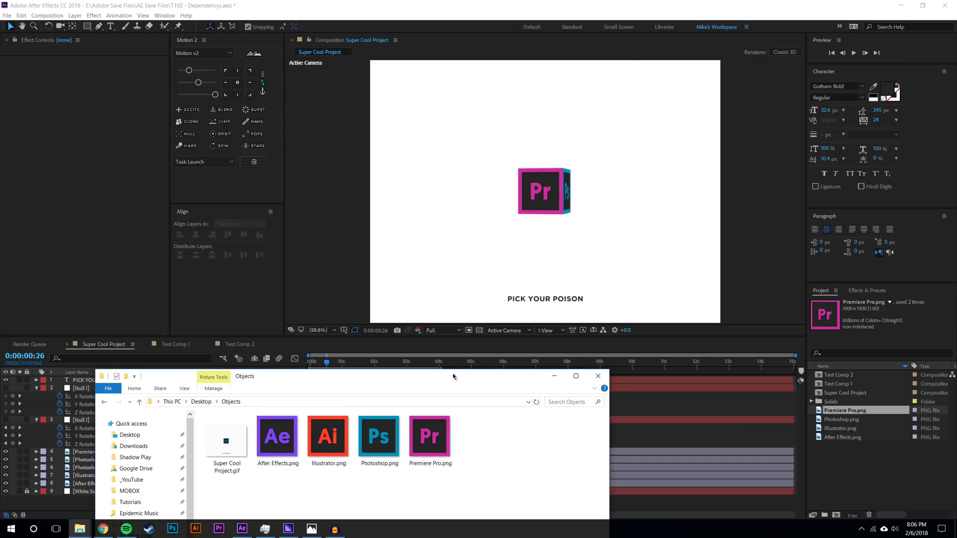
drag(452, 373, 467, 192)
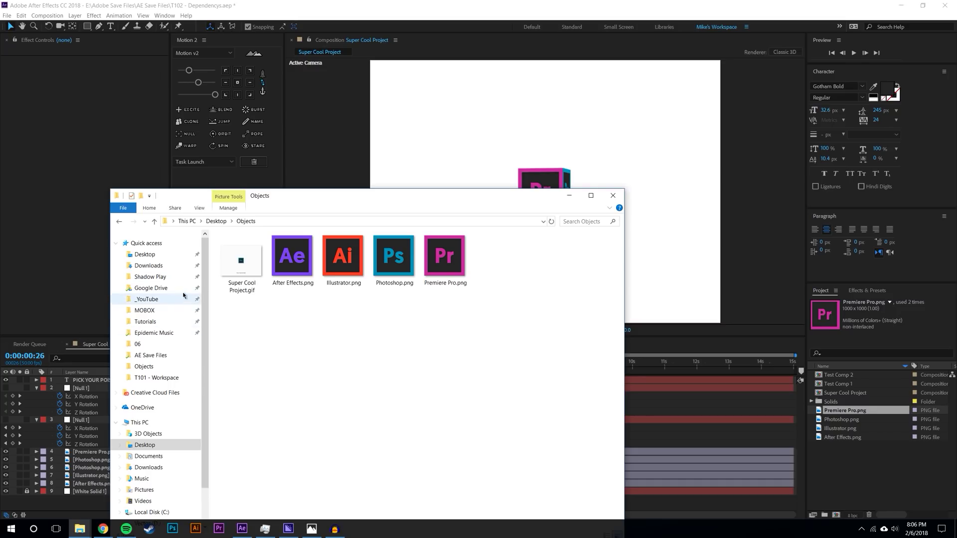
drag(309, 201, 352, 115)
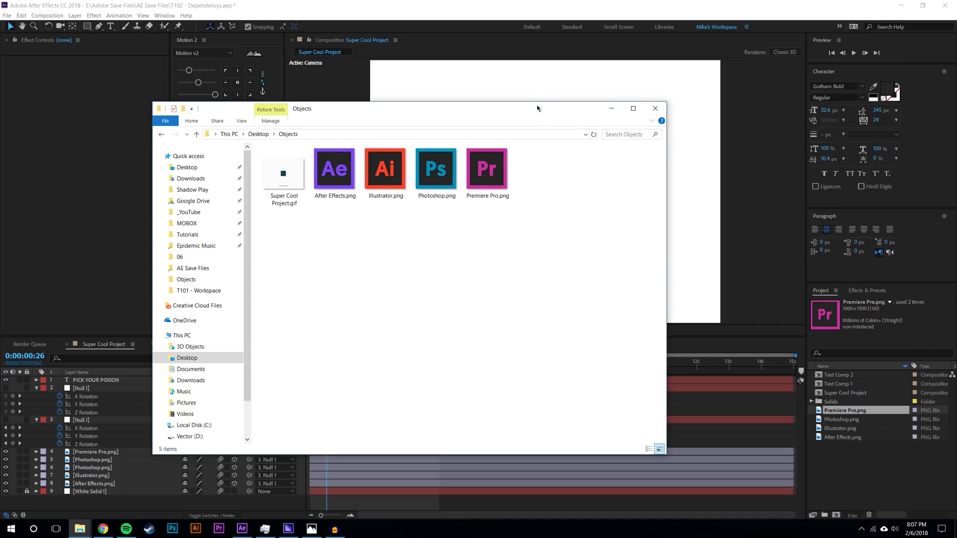
- Minimize the Objects folder window and select the Super Cool Project composition
click(611, 108)
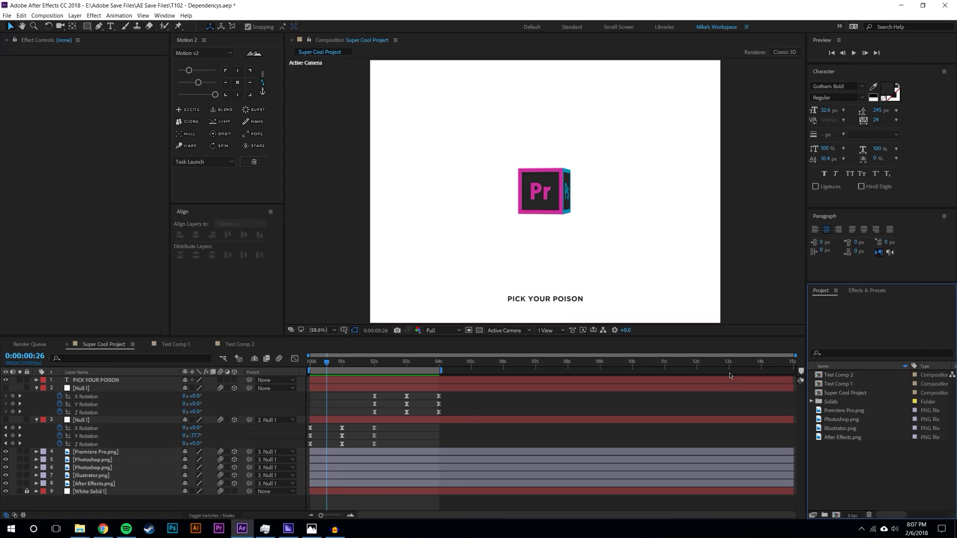
click(837, 395)
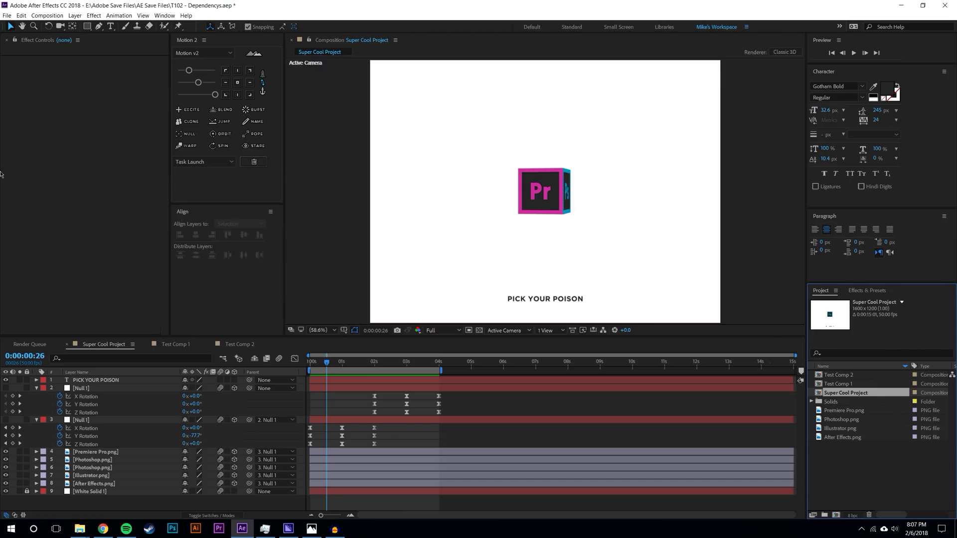
- Save the project and start File > Dependencies > Collect Files, collecting for selected comps only
click(7, 15)
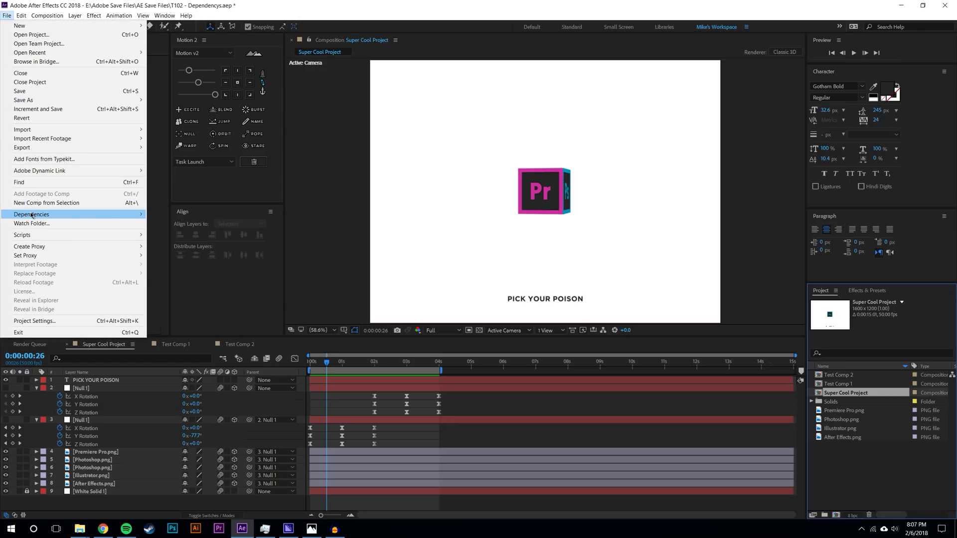
mouse_move(75, 219)
click(176, 216)
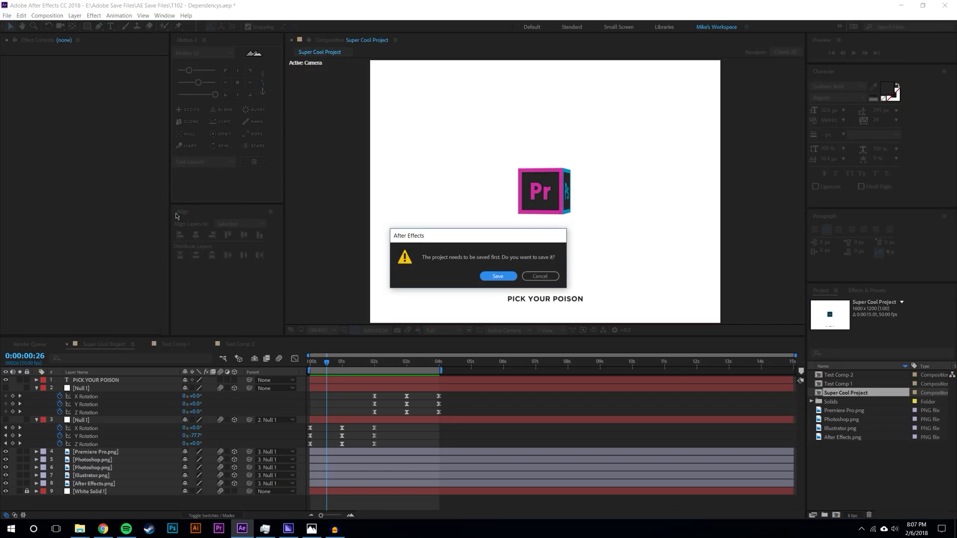
click(504, 275)
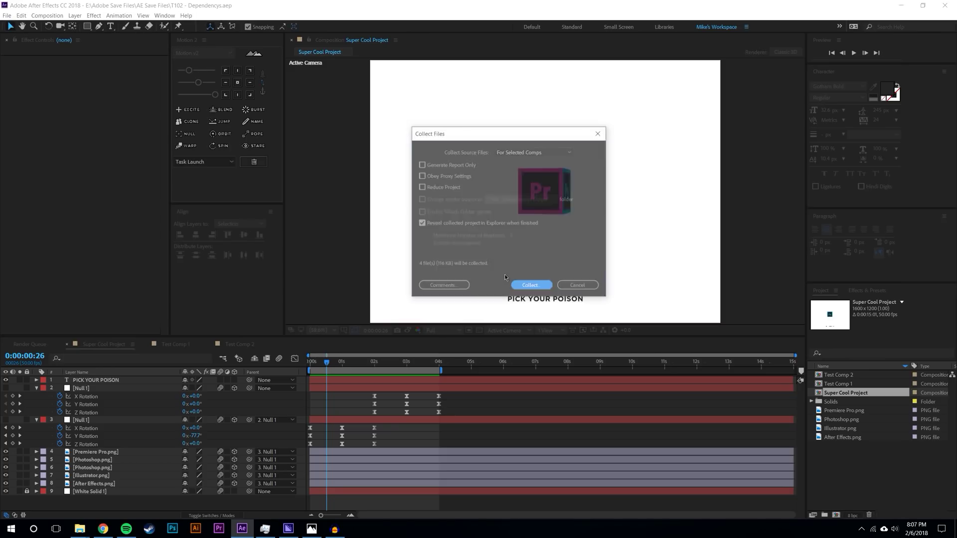
click(519, 153)
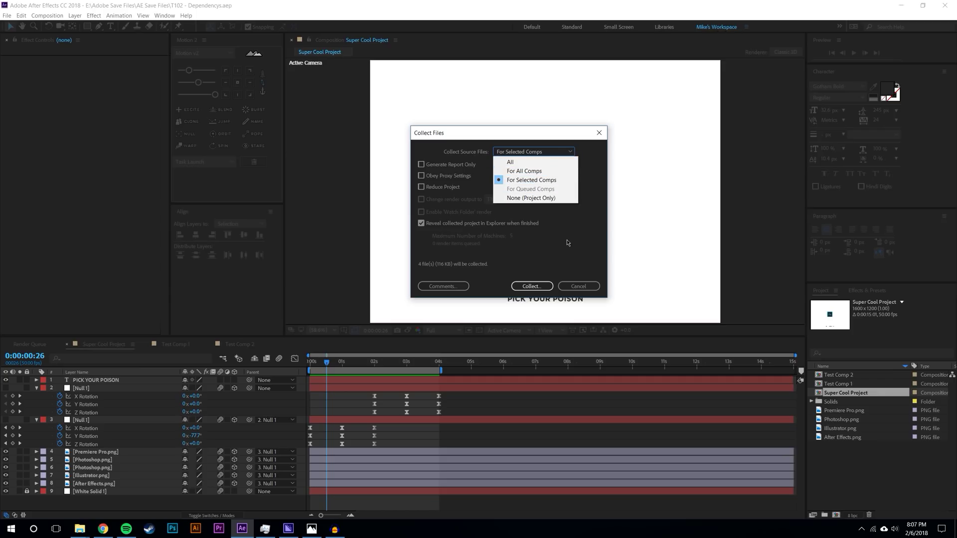
click(546, 181)
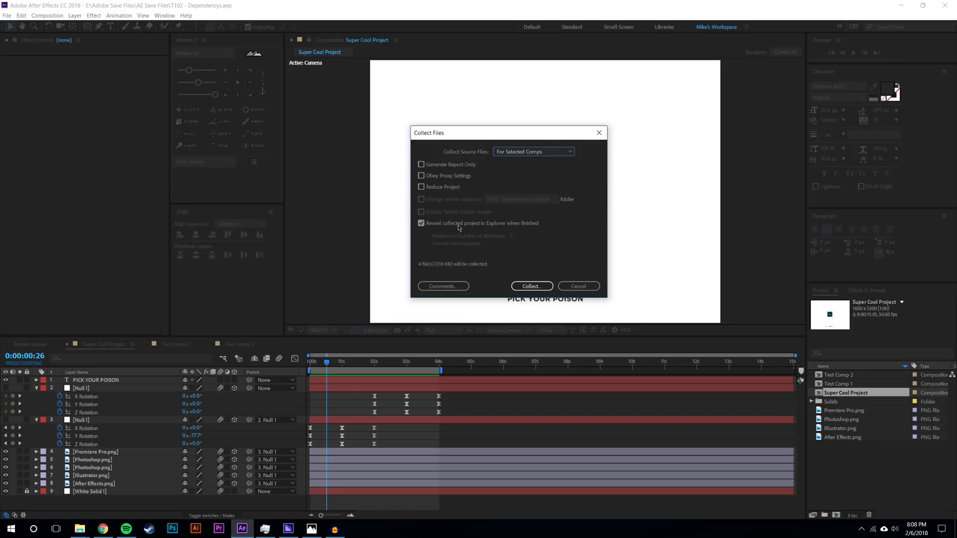
- Collect the files into a new Desktop folder named 'T102 - Project File'
click(531, 287)
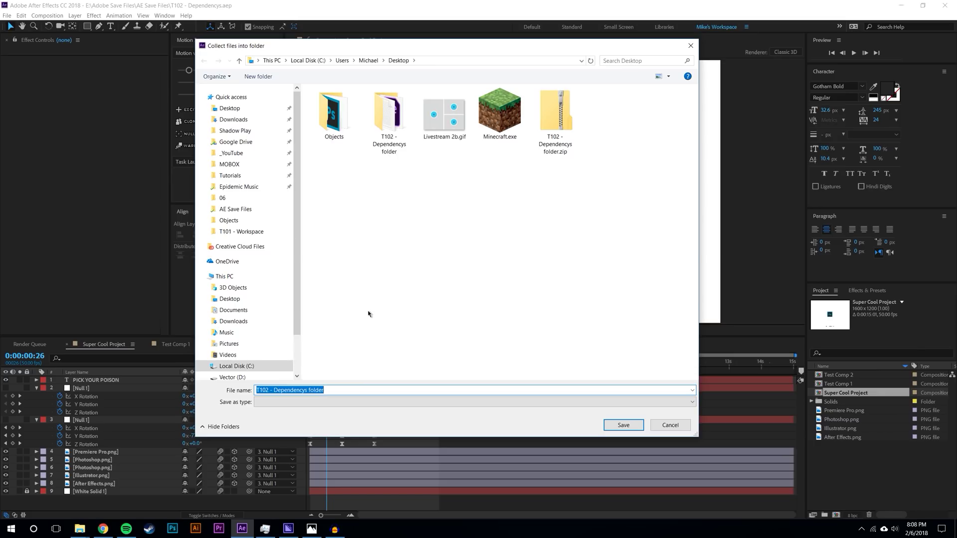
click(273, 389)
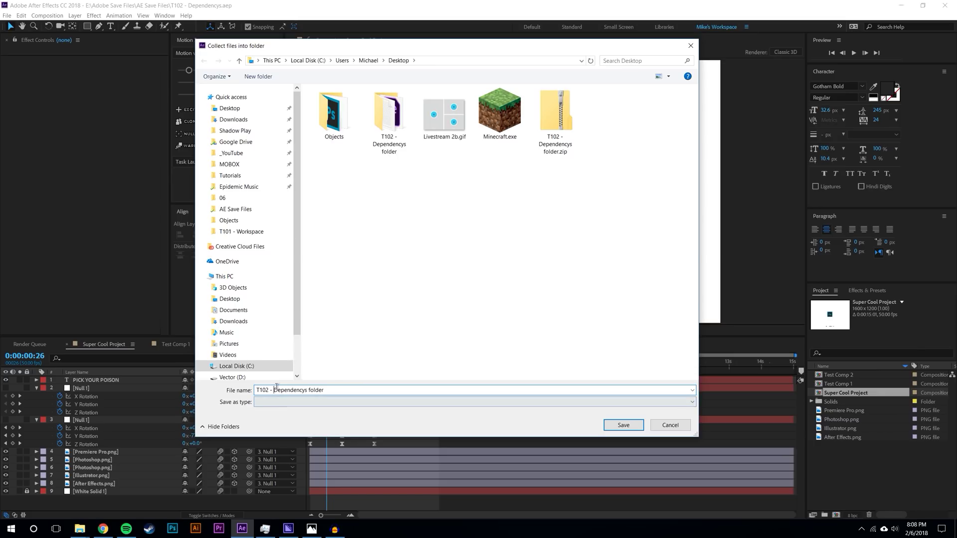
drag(336, 390, 274, 390)
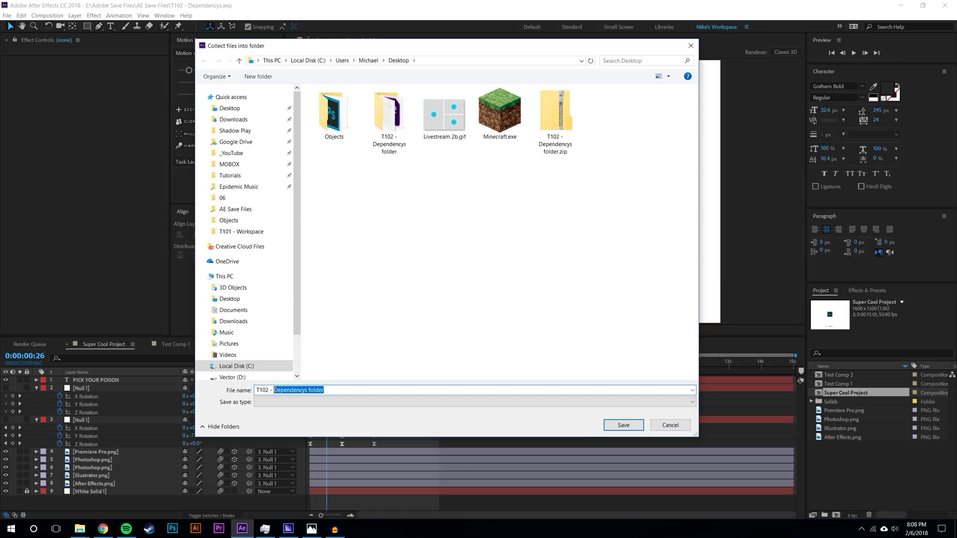
text(Project File)
click(623, 425)
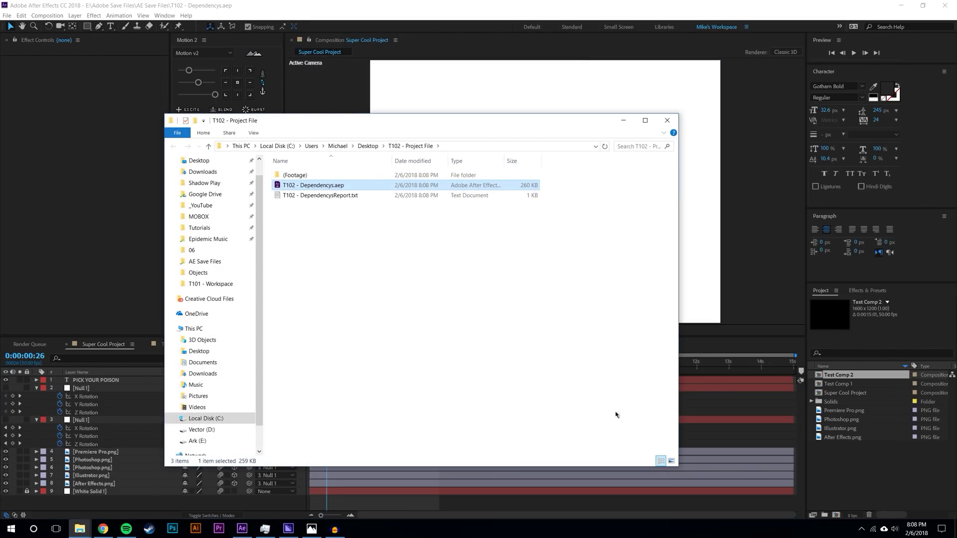
- Inspect the collected images in the (Footage) folder, then return to the Desktop
click(546, 357)
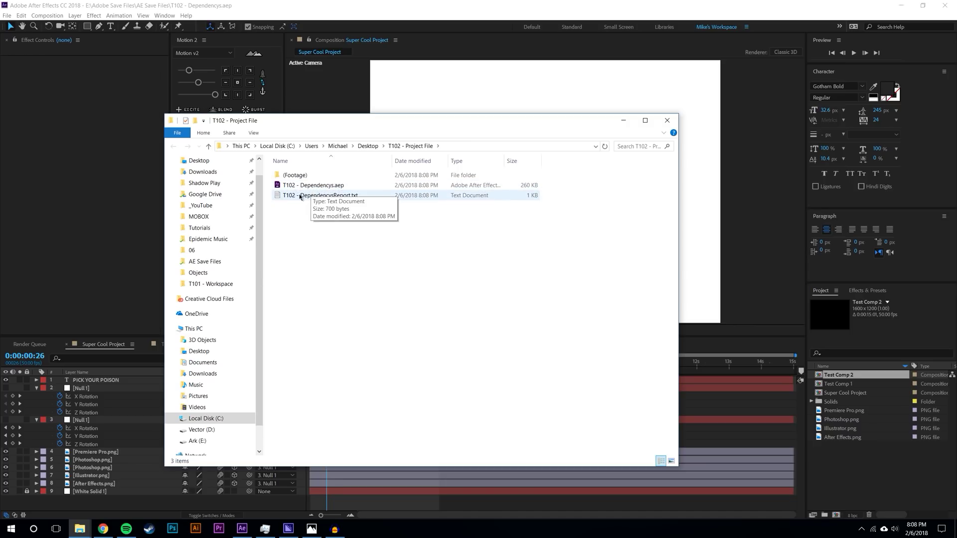
double_click(288, 175)
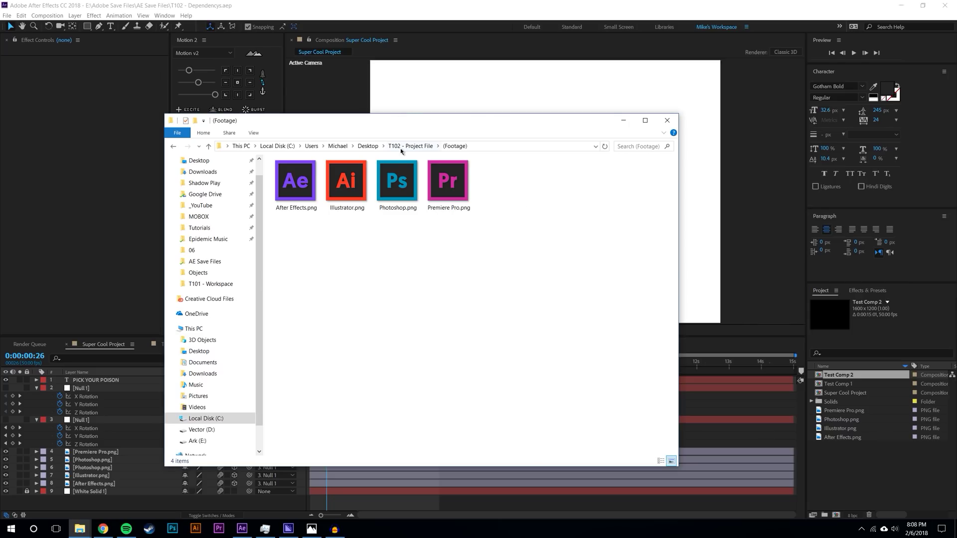
click(368, 146)
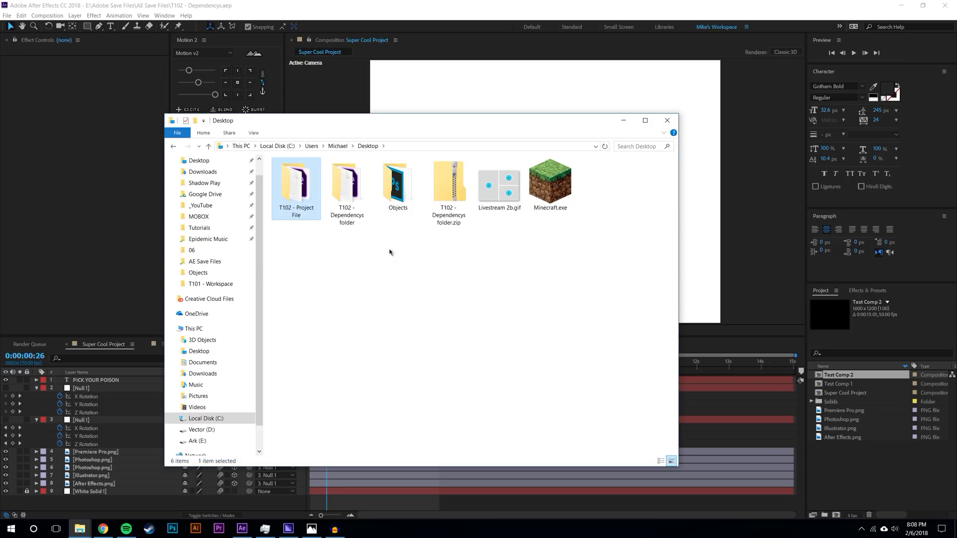
- Delete the old T102 - Dependencys folder and its zip file from the Desktop
click(347, 191)
key(Delete)
click(401, 192)
key(Delete)
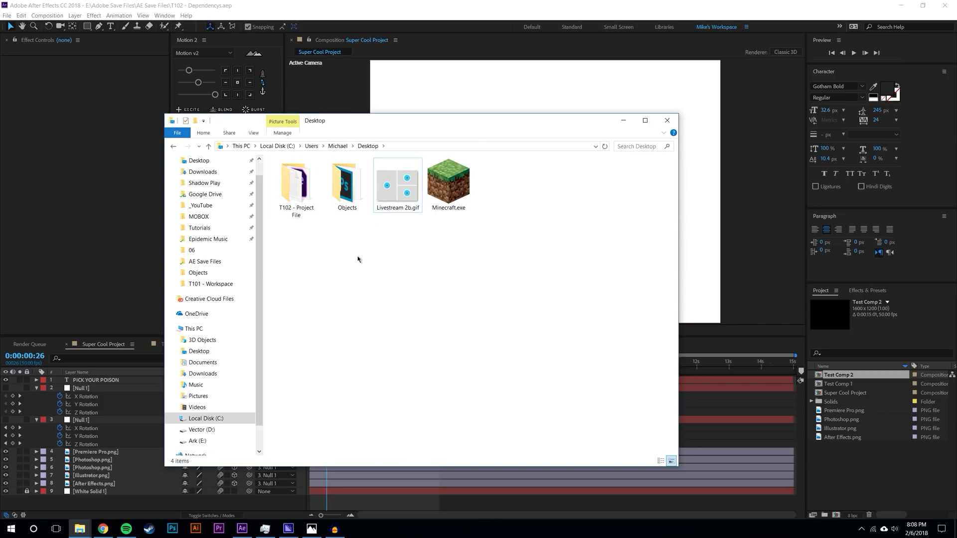
- Open the T102 - Project File folder and check its (Footage) subfolder
click(291, 172)
double_click(292, 172)
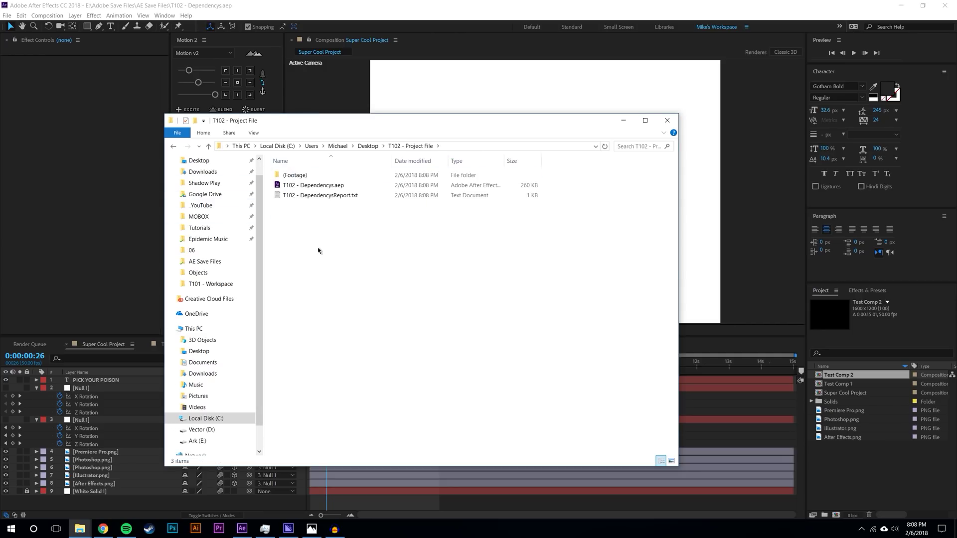
click(294, 177)
double_click(294, 178)
key(alt+Left)
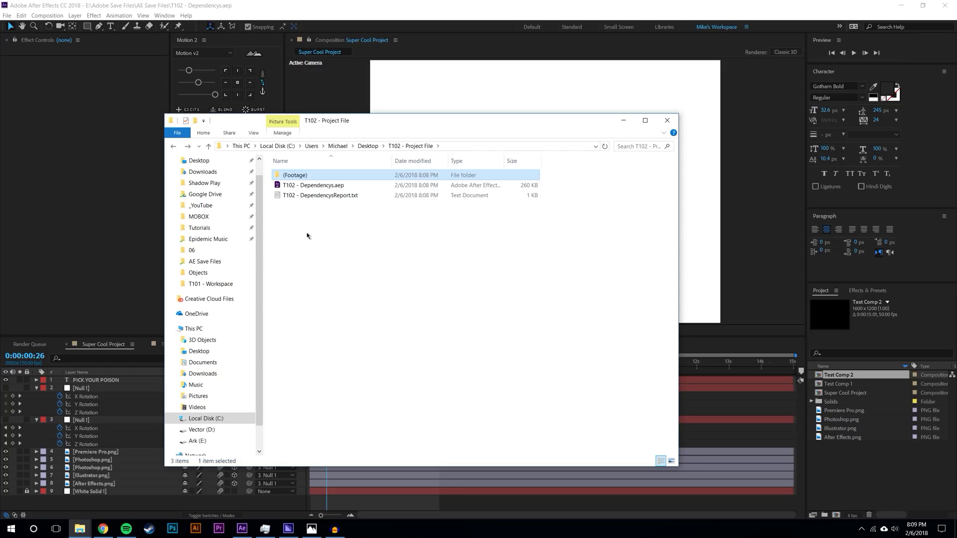
click(310, 197)
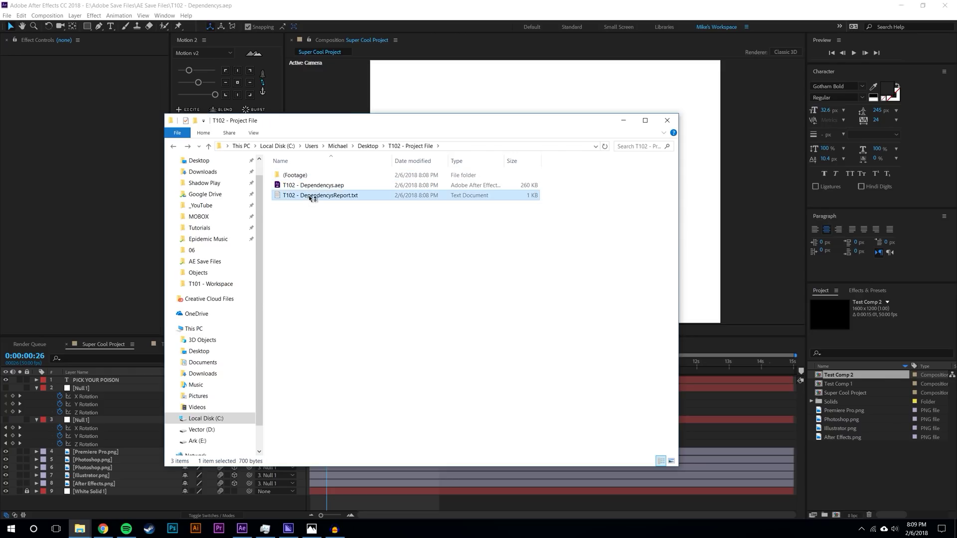
double_click(311, 196)
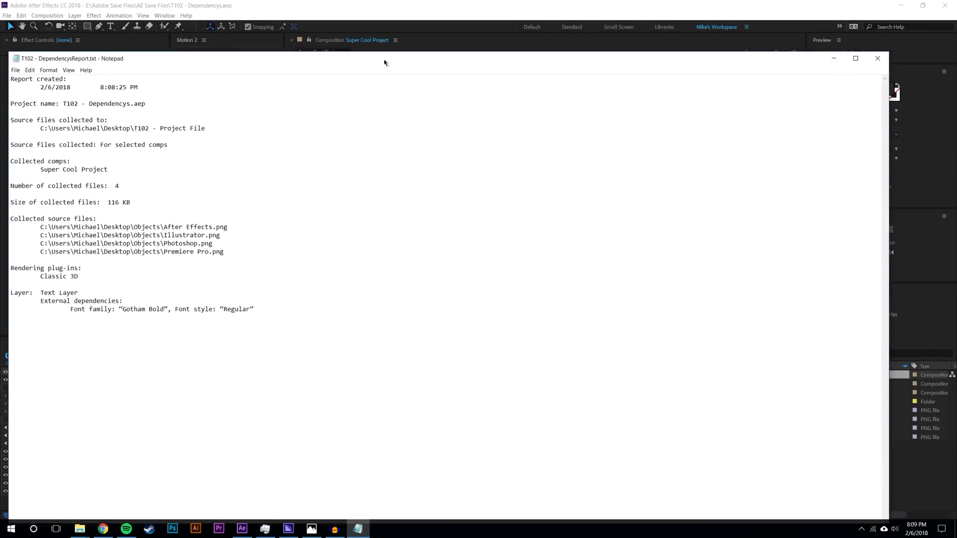
drag(383, 59, 318, 52)
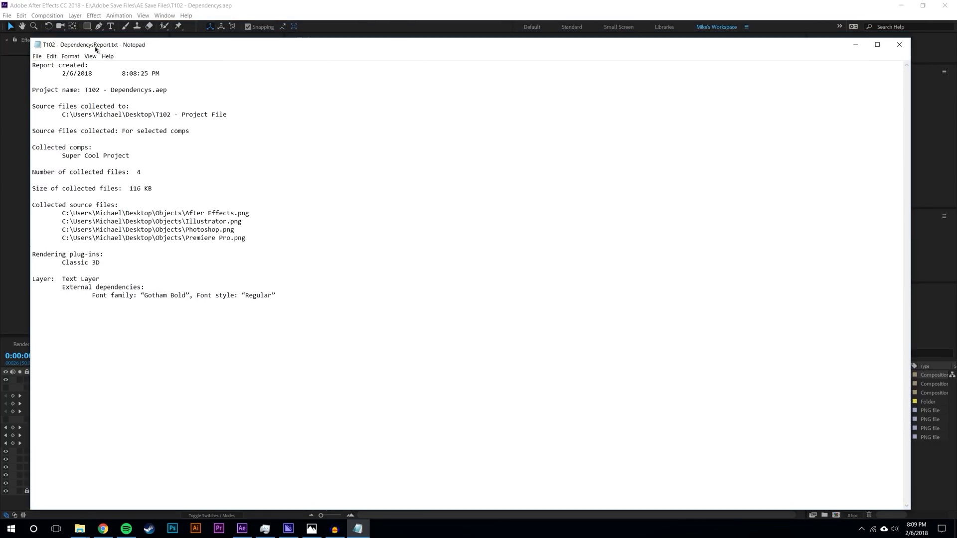
drag(279, 299, 86, 289)
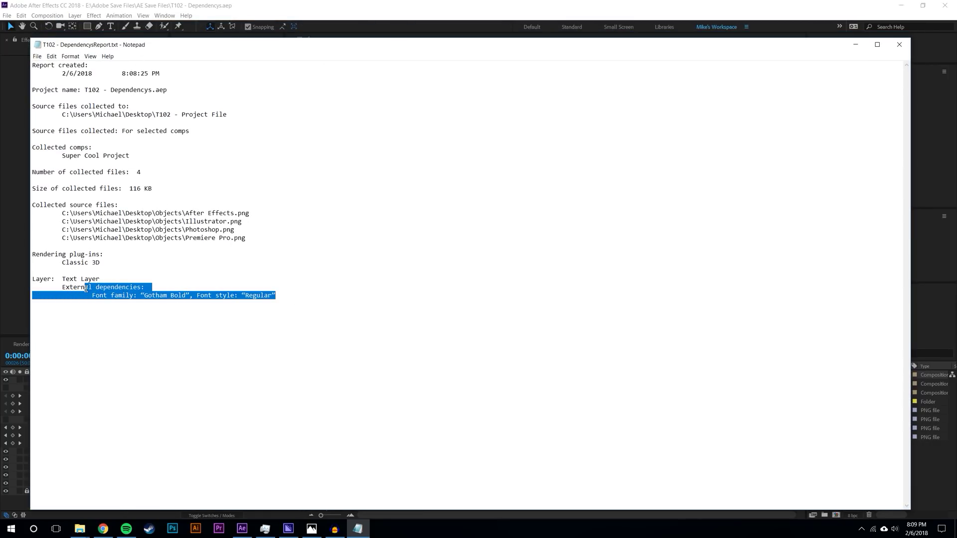
click(179, 324)
drag(293, 298, 78, 294)
click(126, 348)
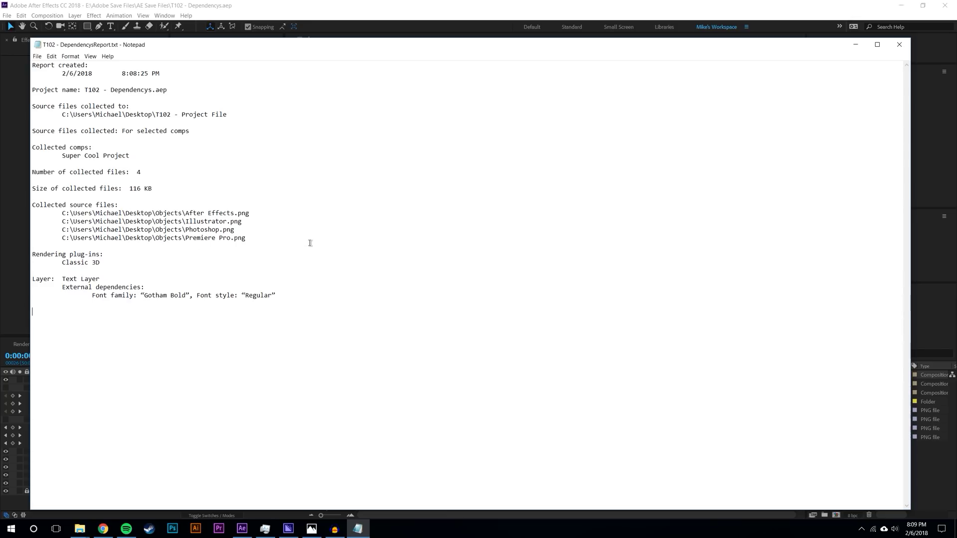
drag(310, 242, 1, 194)
click(92, 210)
drag(204, 185, 31, 65)
key(Right)
drag(178, 75, 32, 64)
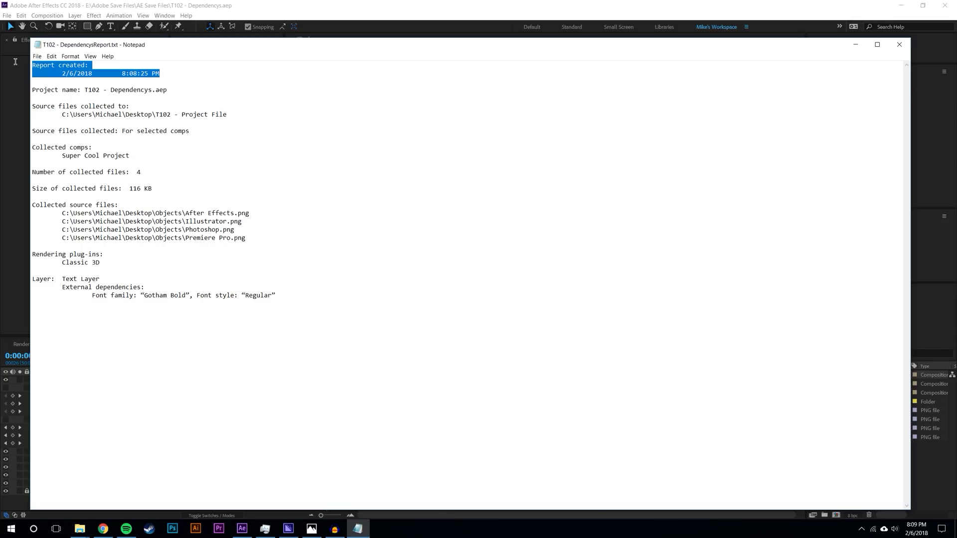
click(908, 47)
- Use 7-Zip to add the T102 - Project File folder to 'T102 - Project File.zip' on the Desktop
click(369, 146)
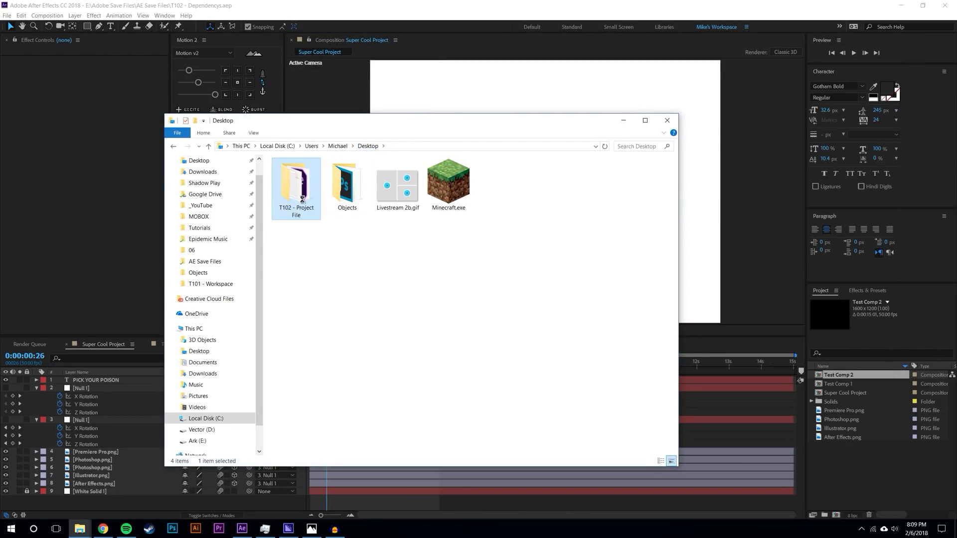
right_click(296, 184)
mouse_move(348, 222)
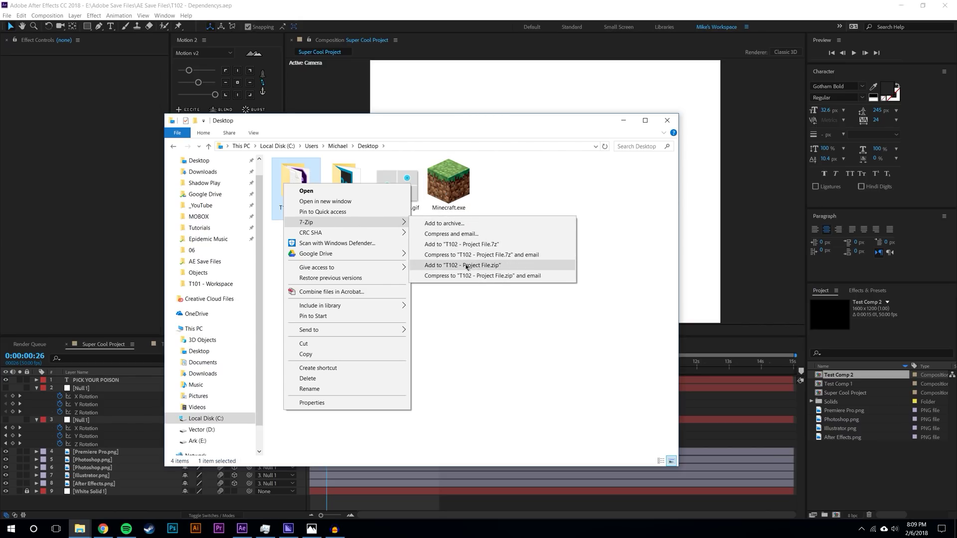
click(481, 269)
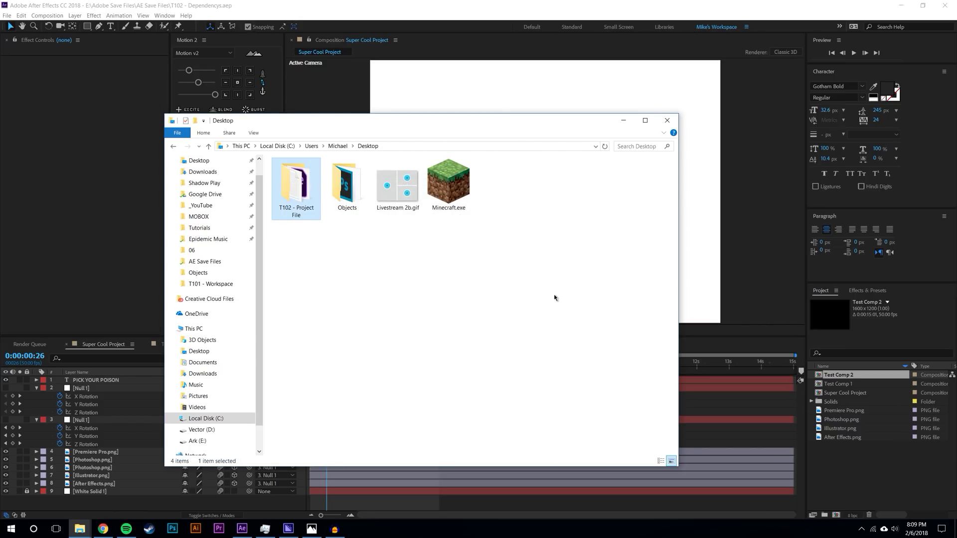
click(395, 175)
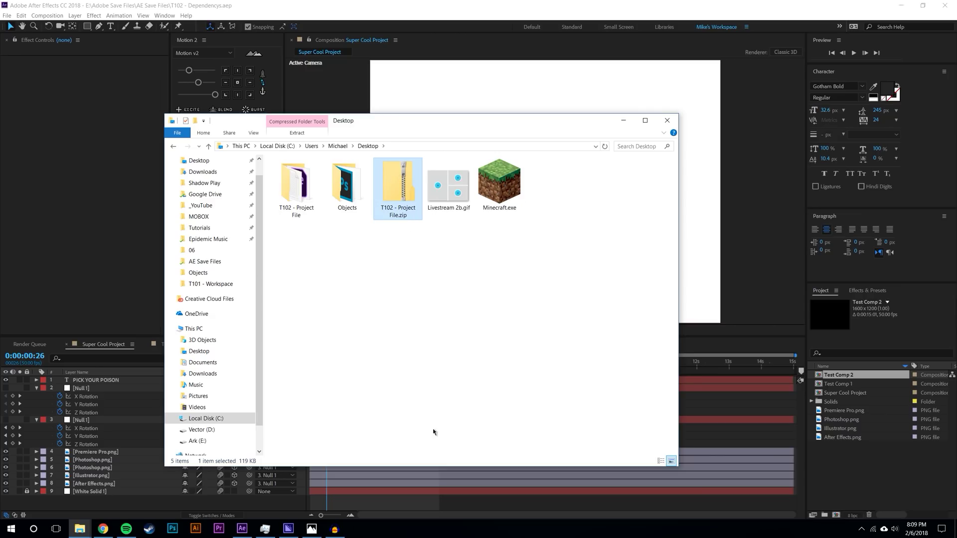